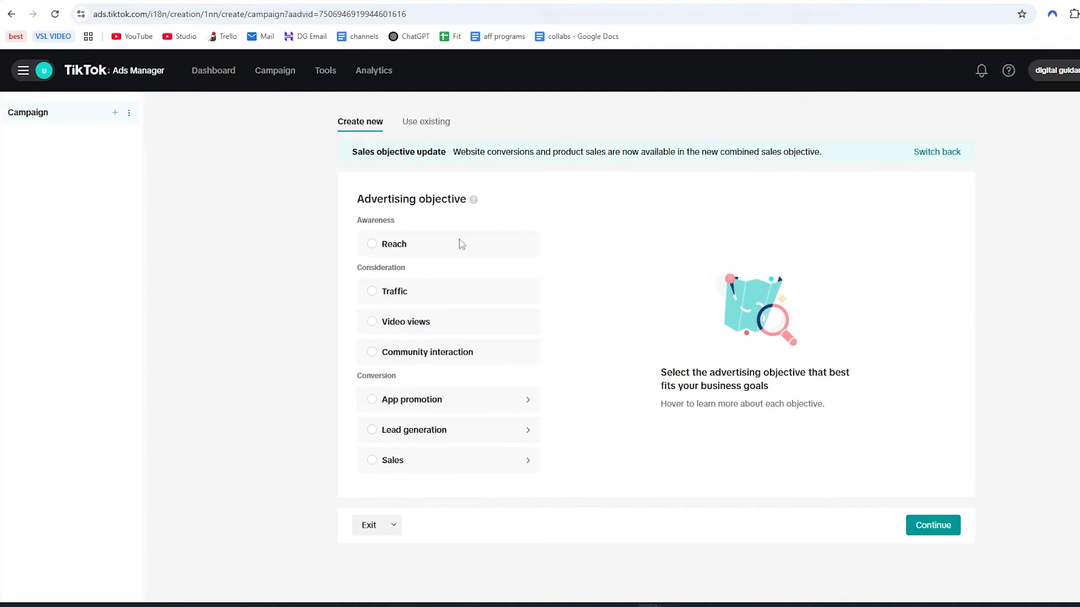
# Switch to the Shopify admin and open the Shopify App Store from the app recommendations.
pyautogui.click(211, 1)
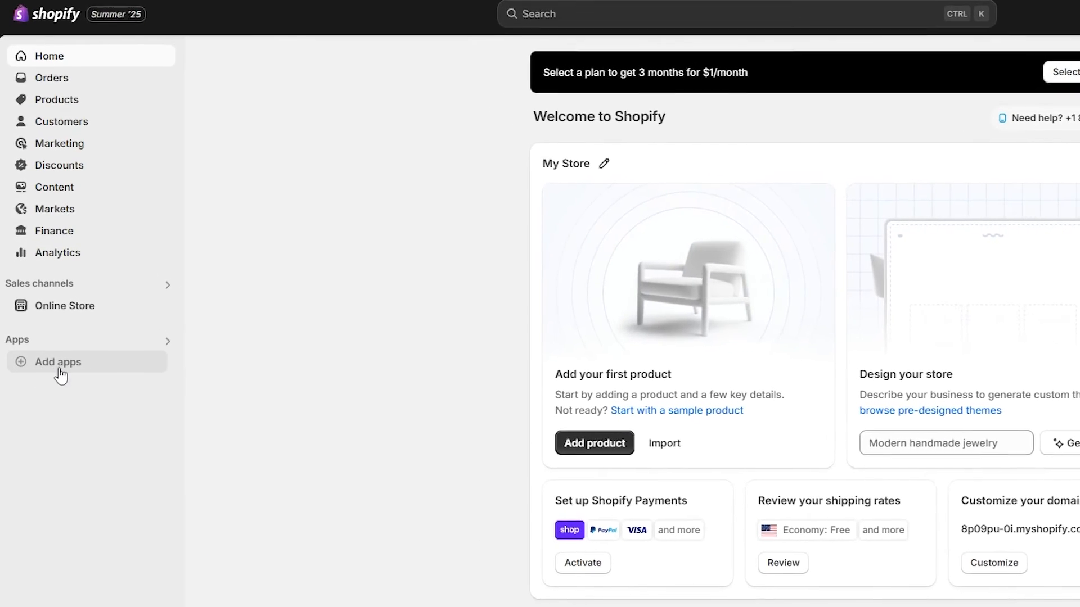
pyautogui.click(44, 348)
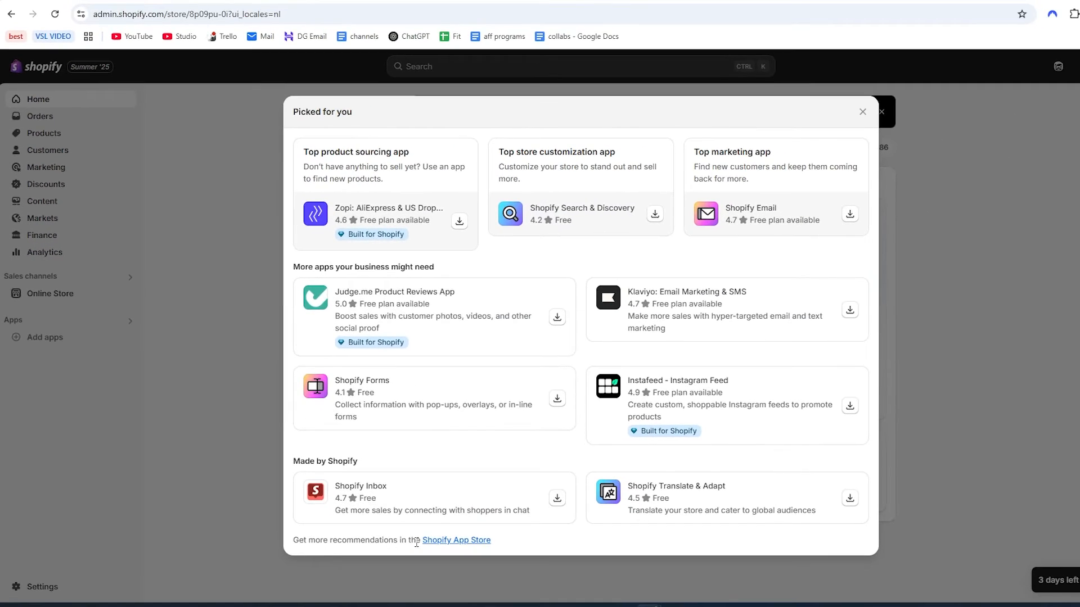
pyautogui.click(443, 541)
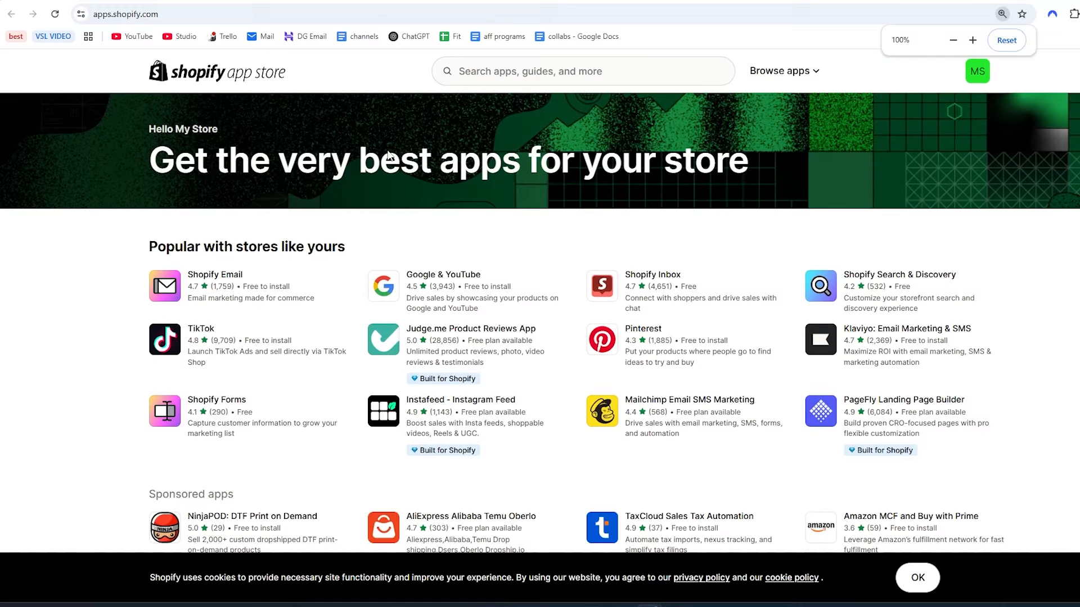
# Search the app store for "tiktok" and install the TikTok app by TikTok Inc. on the store.
pyautogui.click(515, 82)
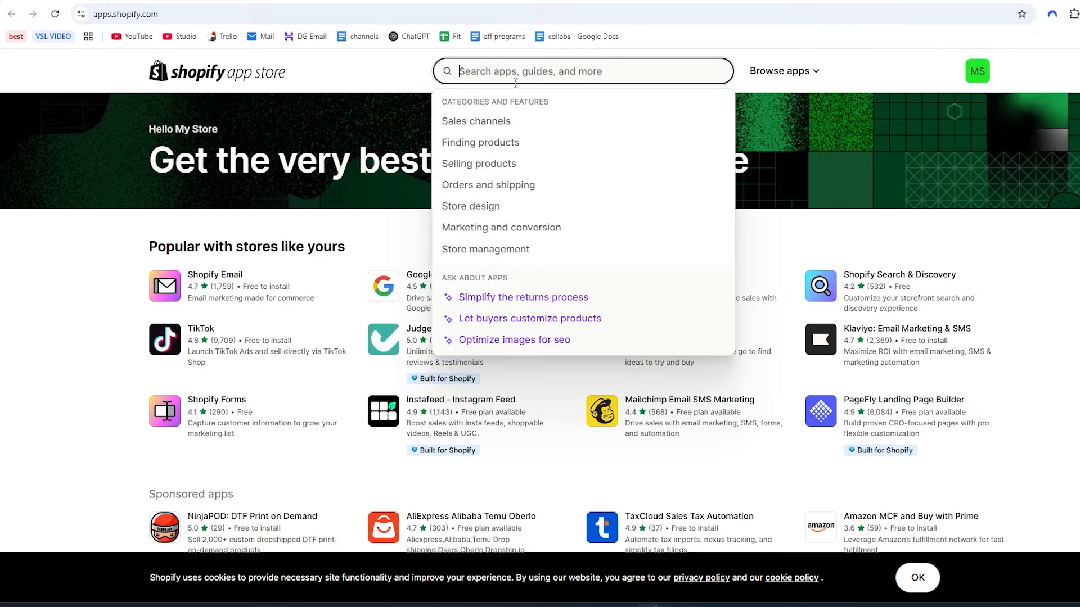
pyautogui.write('tiktok')
pyautogui.press('Return')
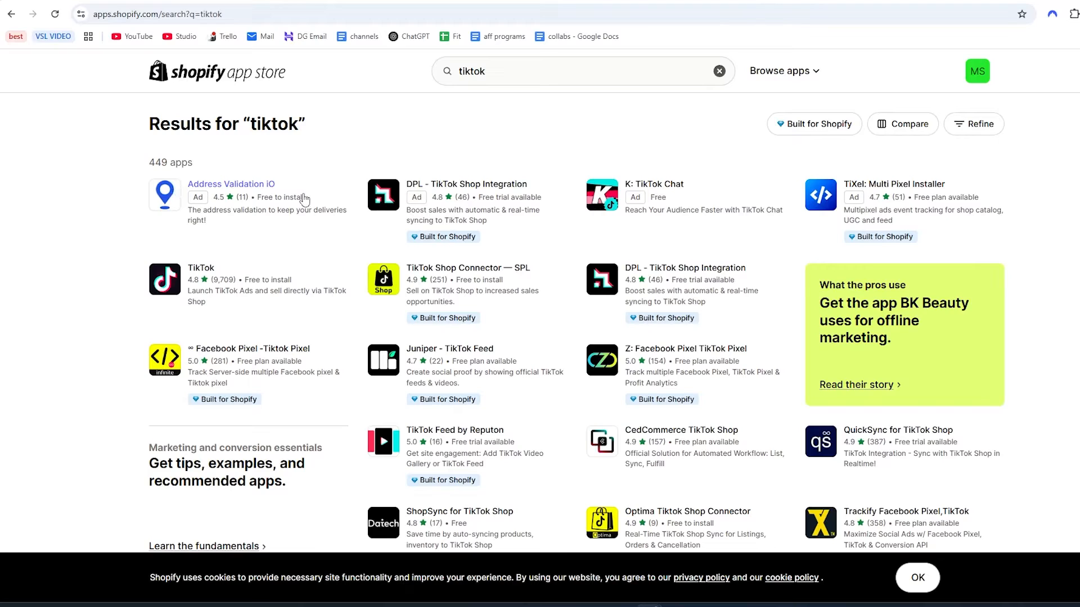
pyautogui.click(272, 291)
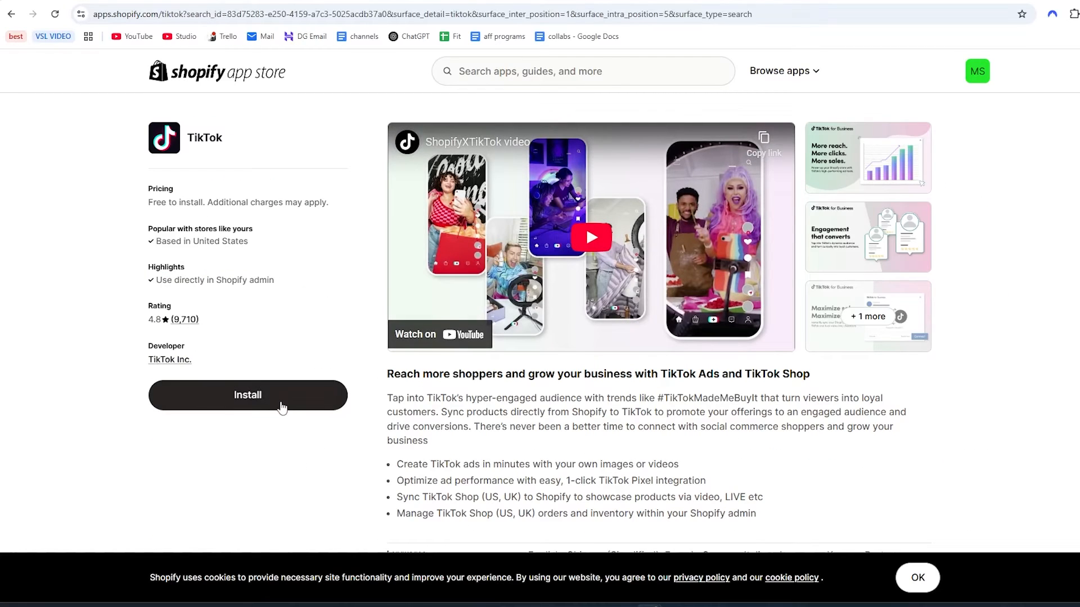
pyautogui.click(280, 406)
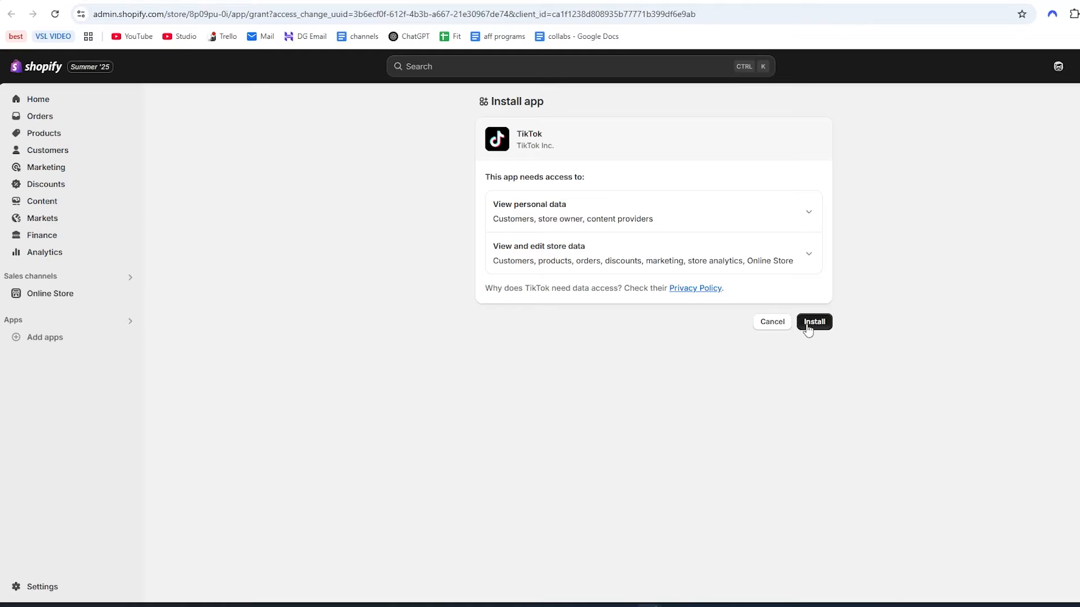
pyautogui.click(814, 322)
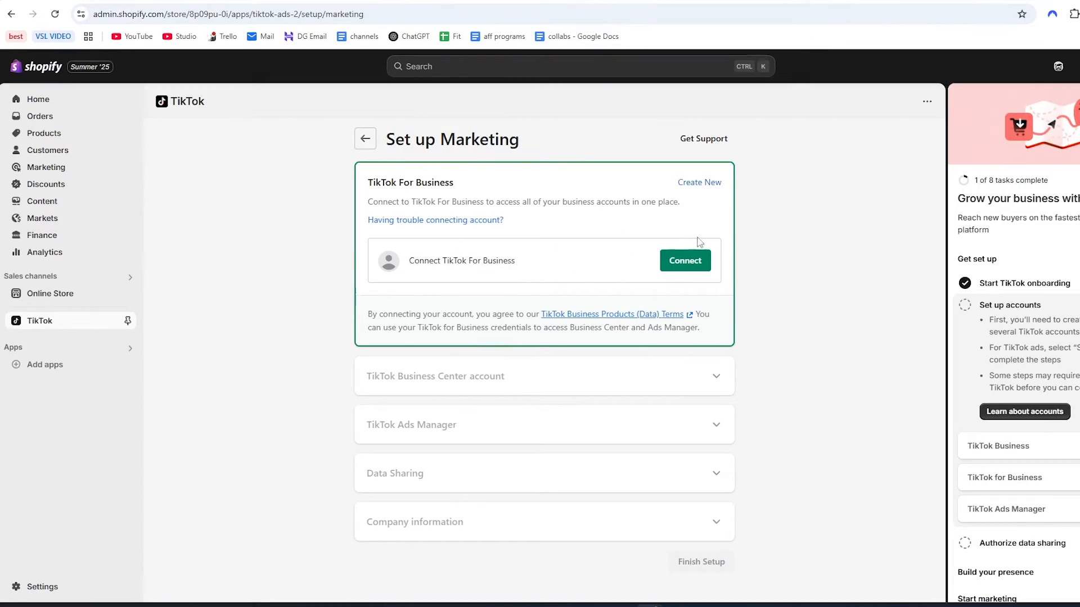
# Connect the TikTok For Business account to Shopify and connect its listed TikTok Ads Manager account.
pyautogui.click(683, 260)
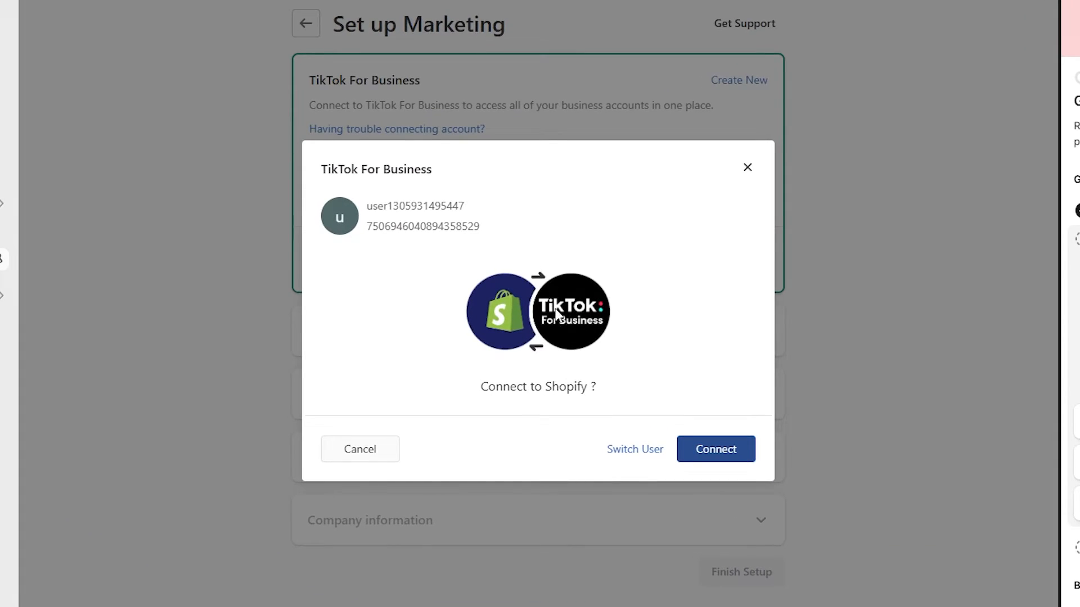
pyautogui.click(716, 447)
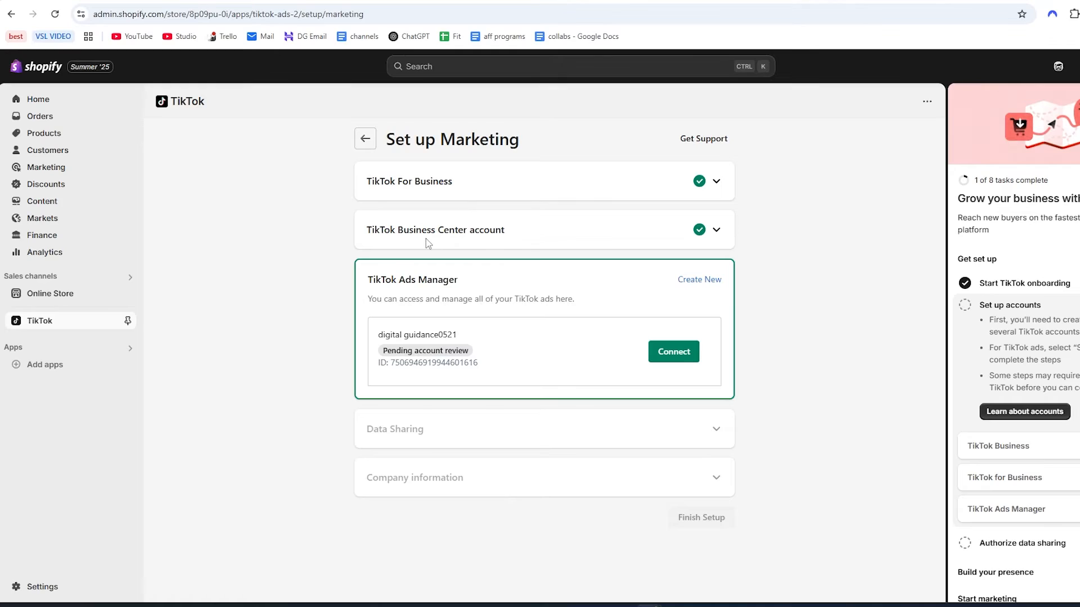
pyautogui.moveTo(457, 336); pyautogui.dragTo(377, 337)
pyautogui.click(516, 371)
pyautogui.click(668, 360)
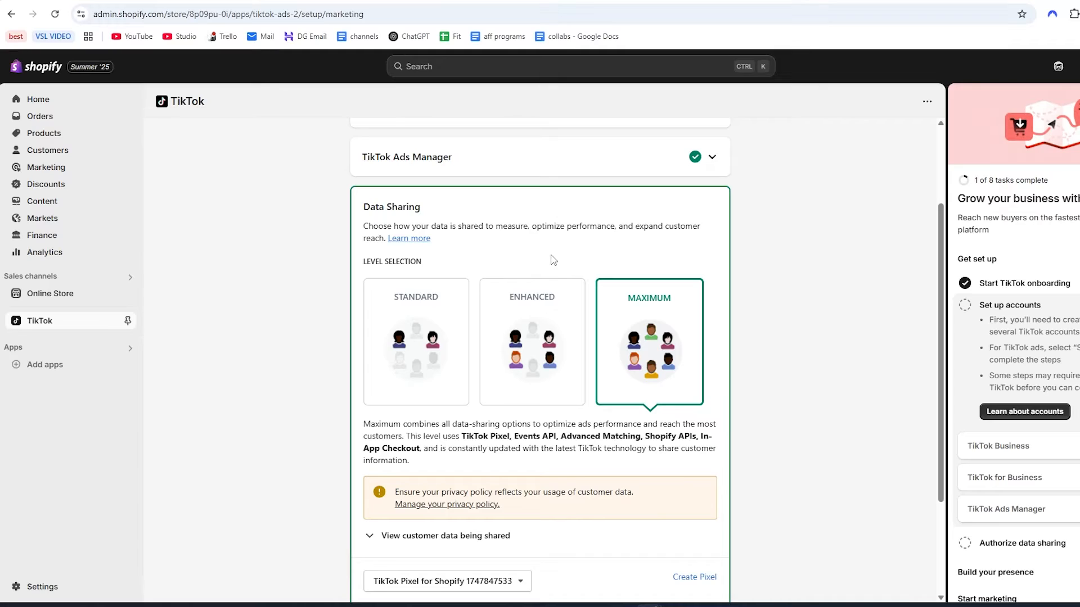
# Compare the Standard, Enhanced and Maximum data-sharing levels in the marketing setup.
pyautogui.click(436, 314)
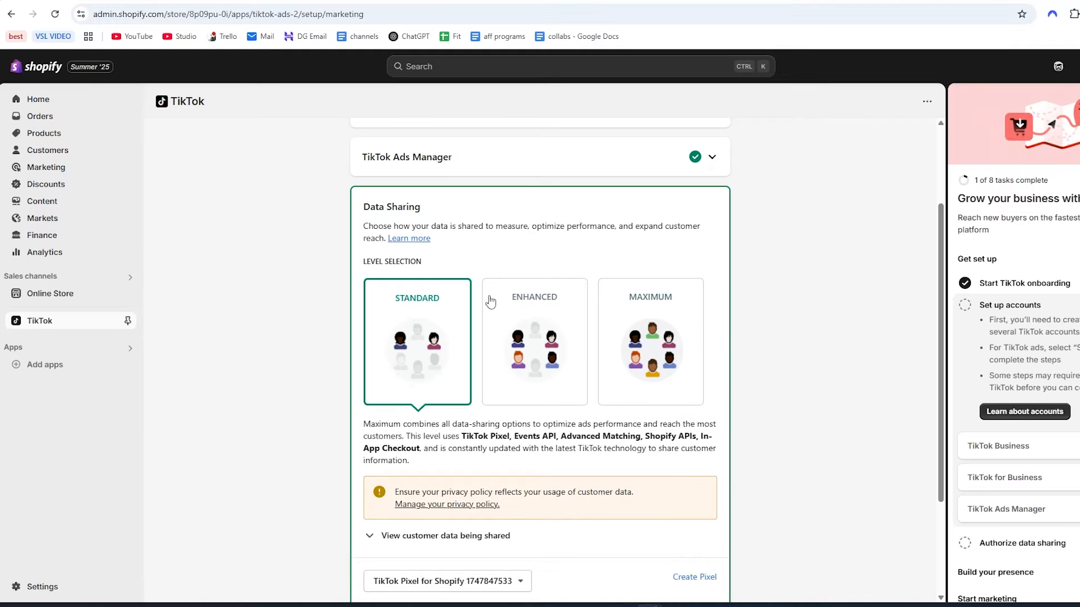
pyautogui.click(514, 306)
pyautogui.click(658, 338)
pyautogui.click(543, 306)
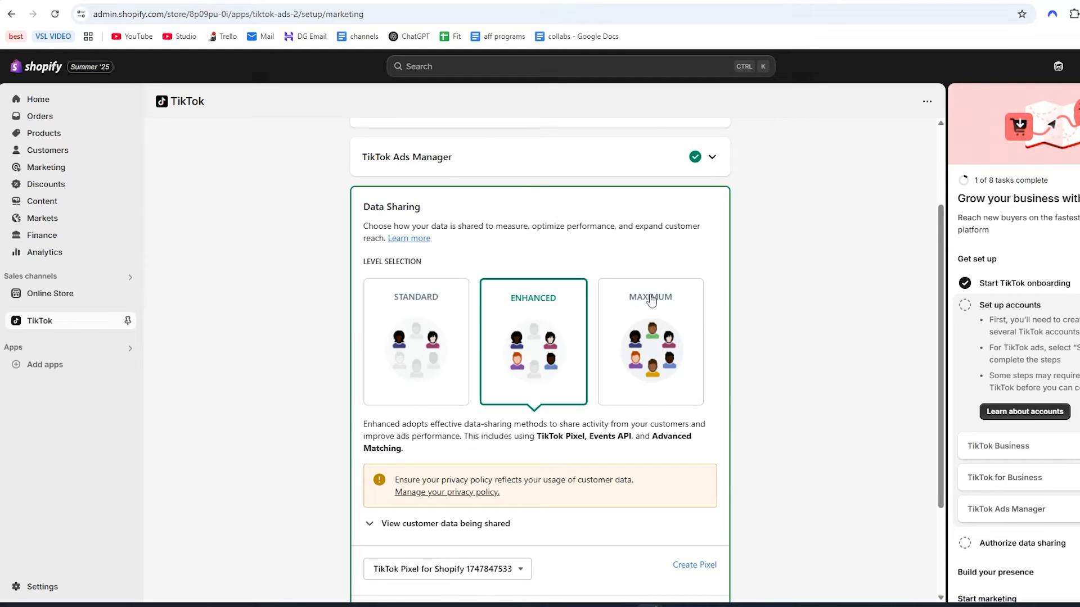
pyautogui.click(651, 301)
pyautogui.click(437, 328)
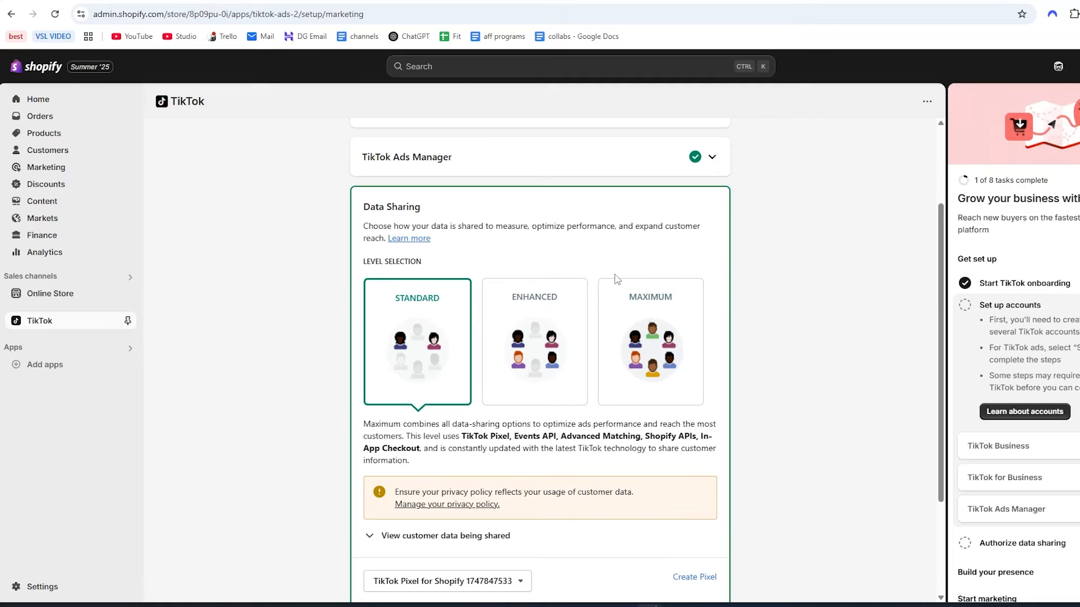
pyautogui.click(647, 321)
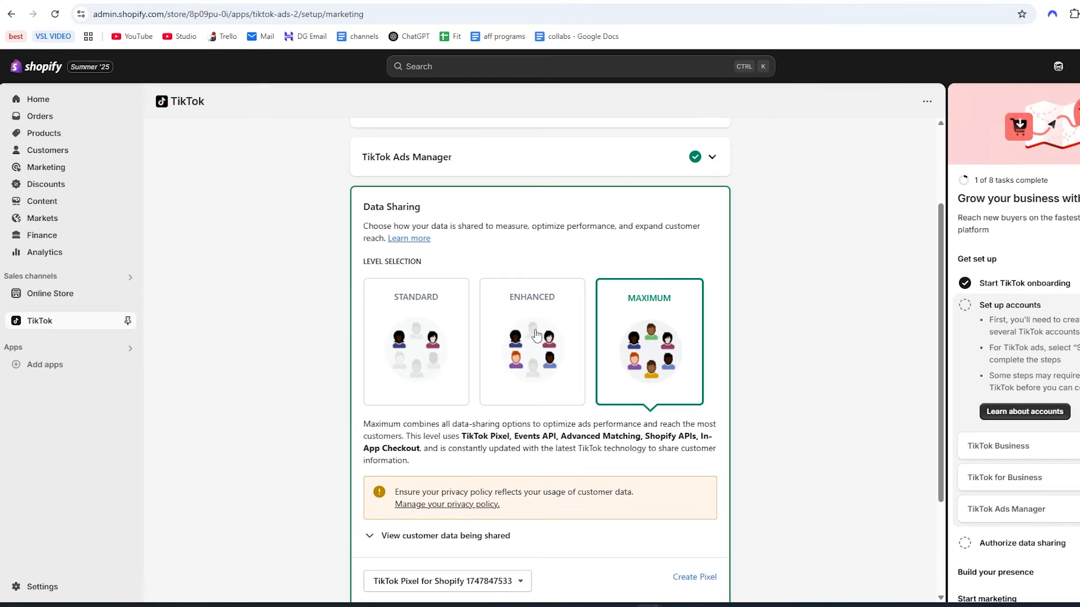
pyautogui.click(540, 301)
pyautogui.click(407, 312)
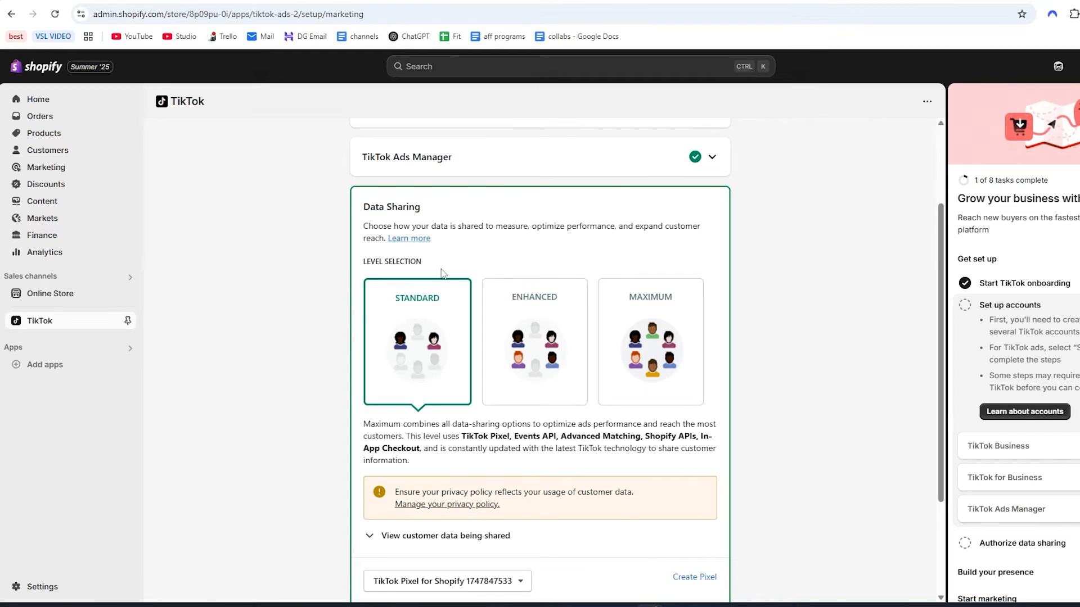
# Set the data-sharing level to Maximum and confirm the data sharing with the preselected TikTok Pixel for Shopify.
pyautogui.click(647, 316)
pyautogui.scroll(-1, 682, 417)
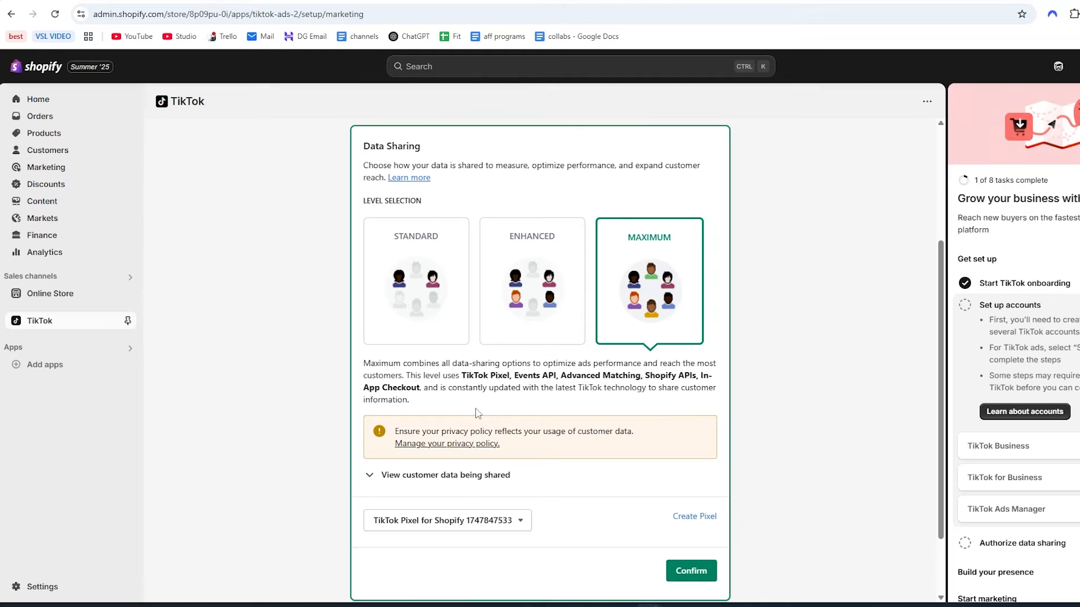
pyautogui.moveTo(444, 429); pyautogui.dragTo(494, 431)
pyautogui.click(513, 430)
pyautogui.scroll(-2, 550, 371)
pyautogui.click(688, 494)
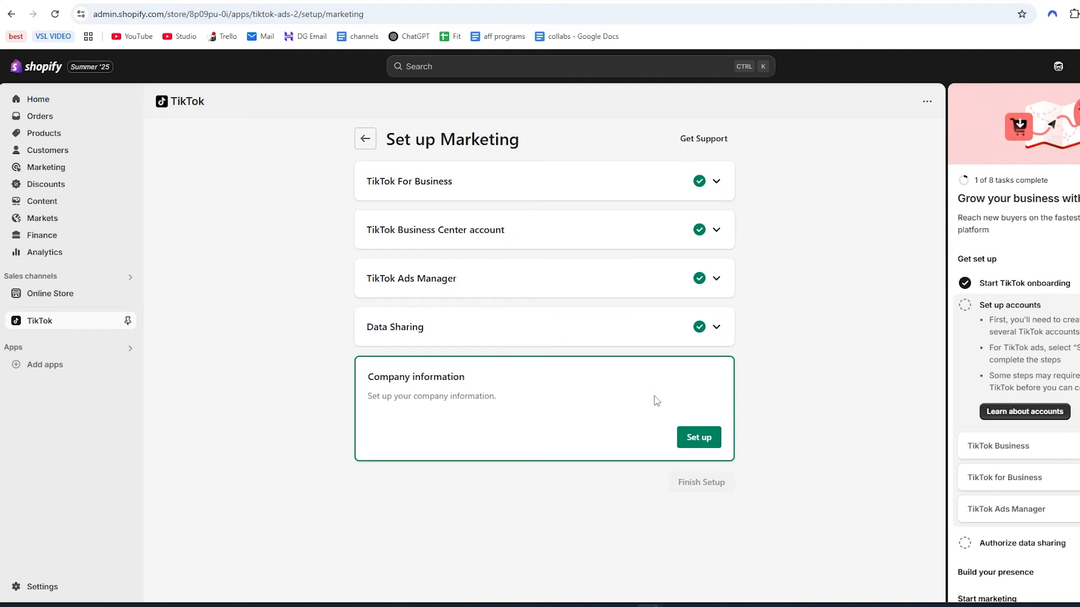
# Confirm the prefilled company information and finish the TikTok marketing setup.
pyautogui.click(695, 437)
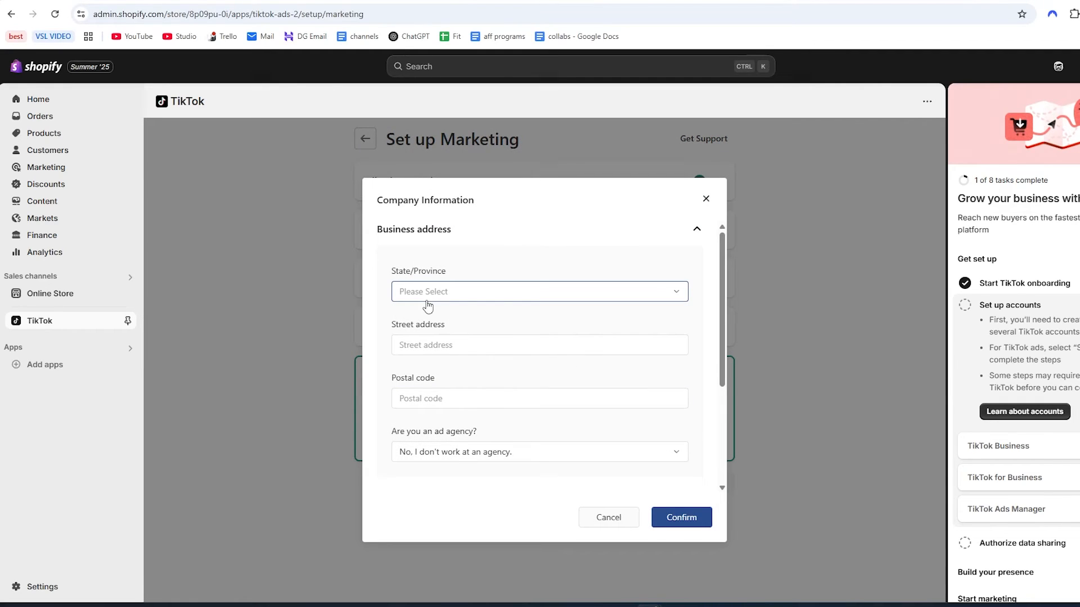
pyautogui.click(673, 522)
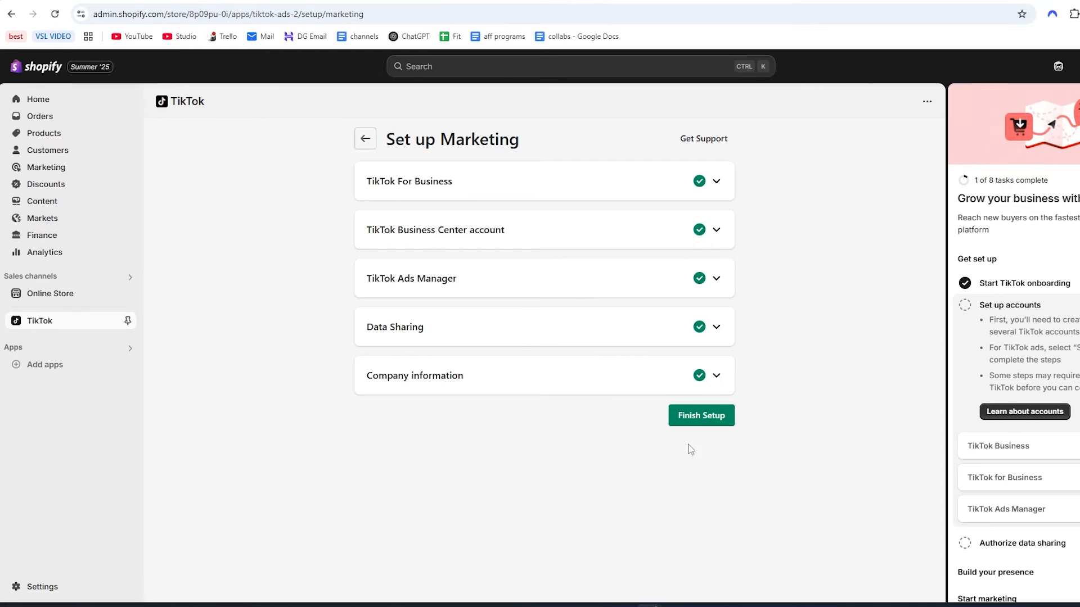
pyautogui.click(699, 419)
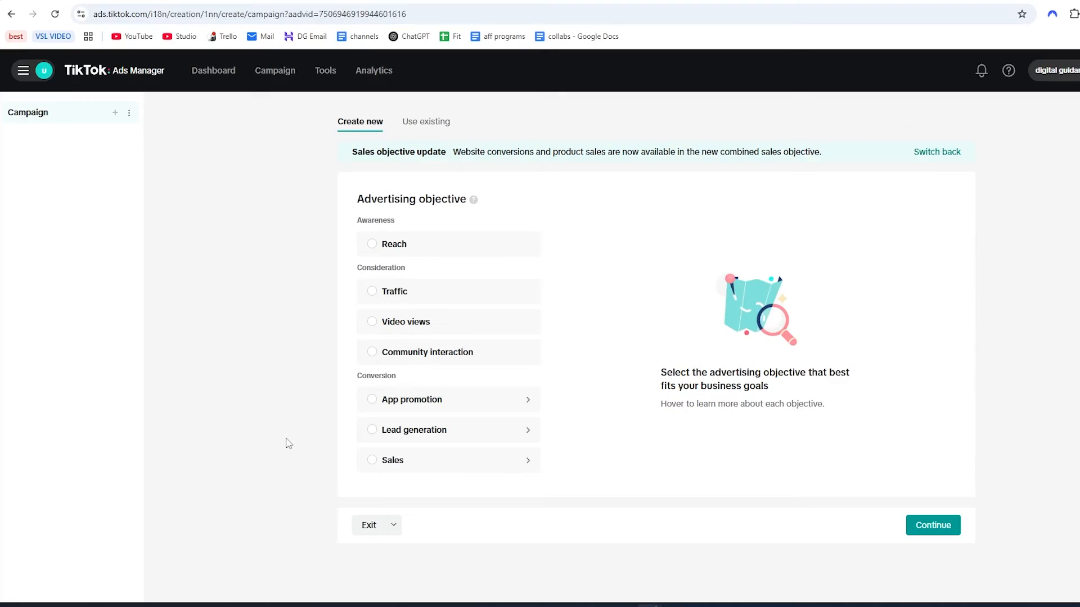
# Search Google for "TikTok Pixel Helper" in a new tab and add that extension to Chrome from the Chrome Web Store.
pyautogui.hotkey('ctrl', 't')
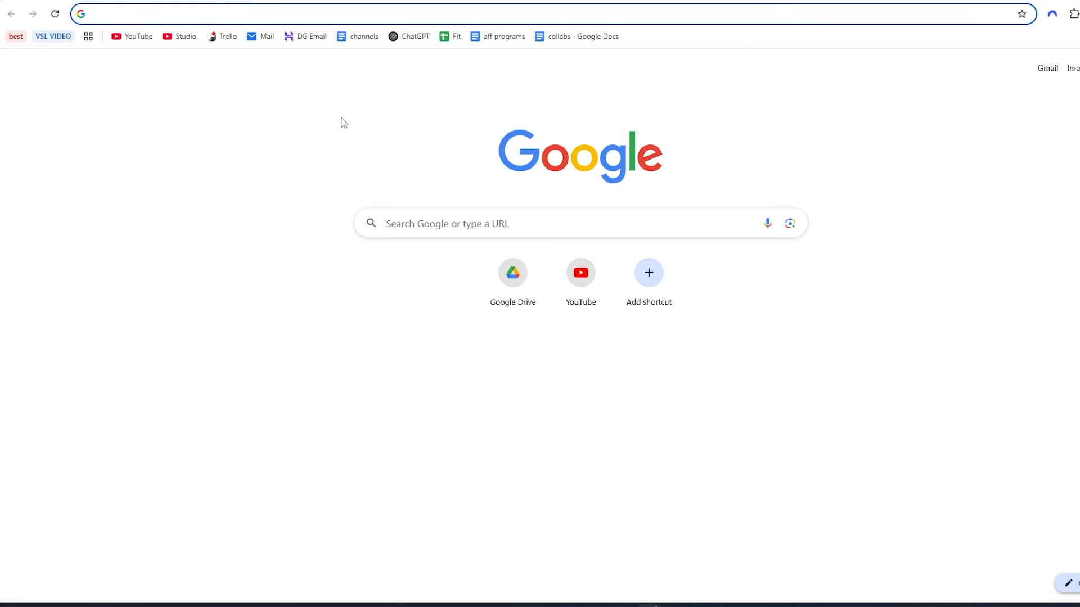
pyautogui.write('TikTok Pixel Helper')
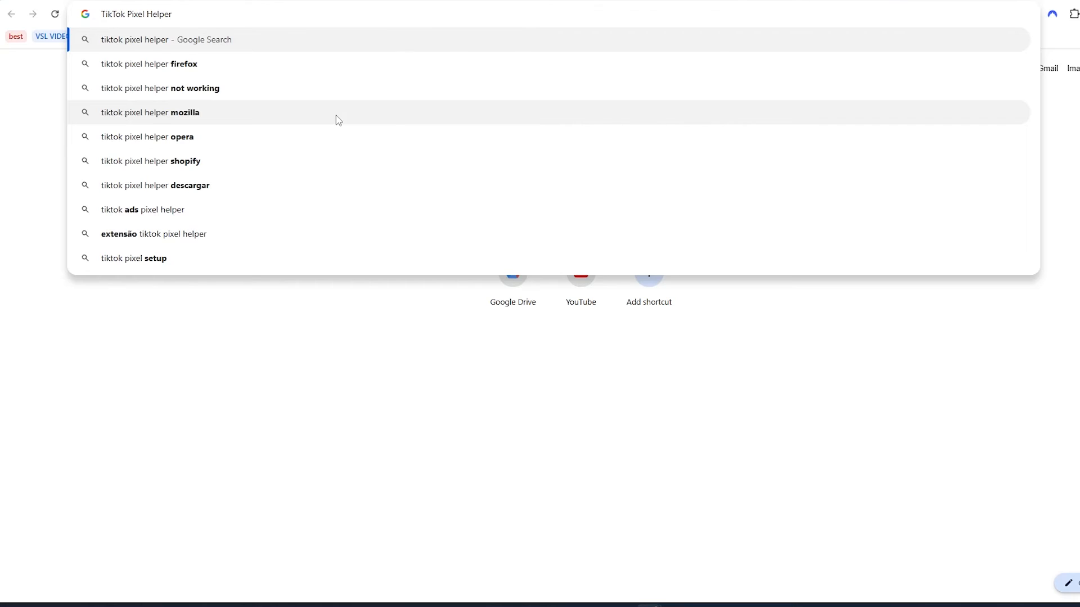
pyautogui.press('Return')
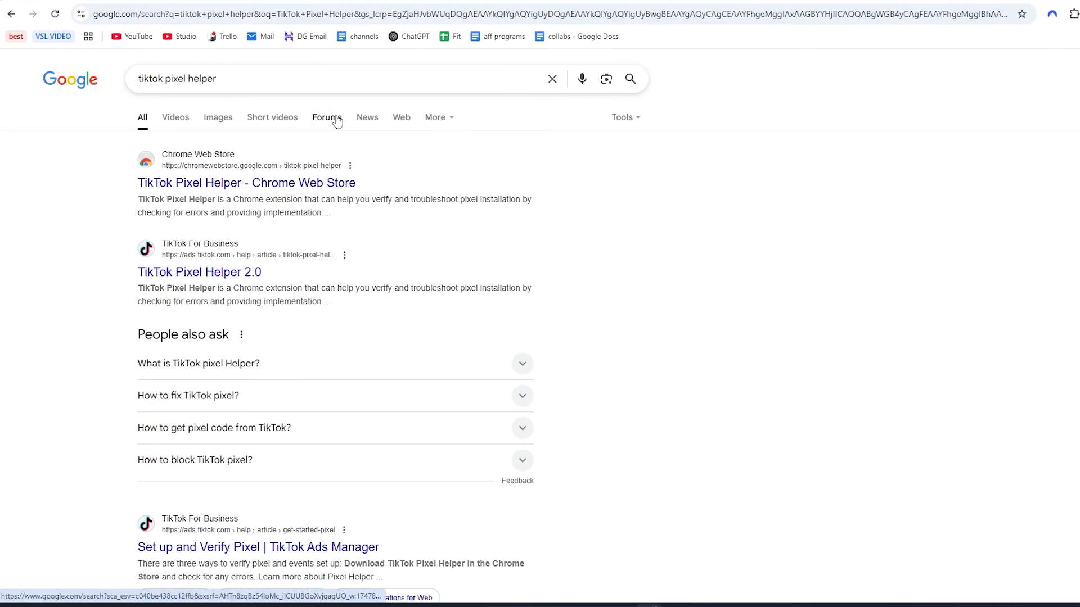
pyautogui.click(215, 186)
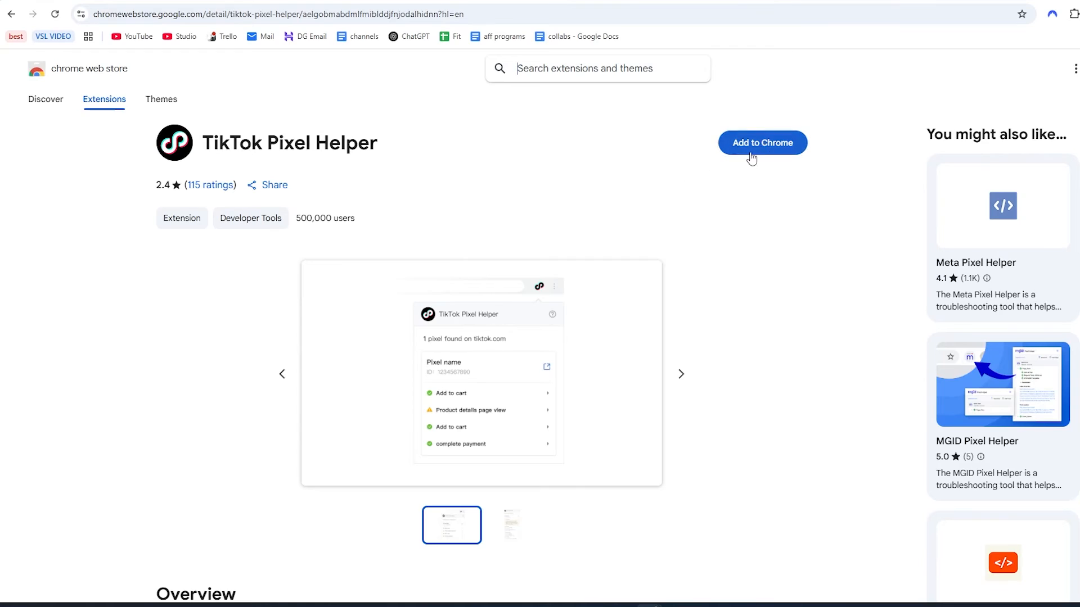
pyautogui.click(757, 147)
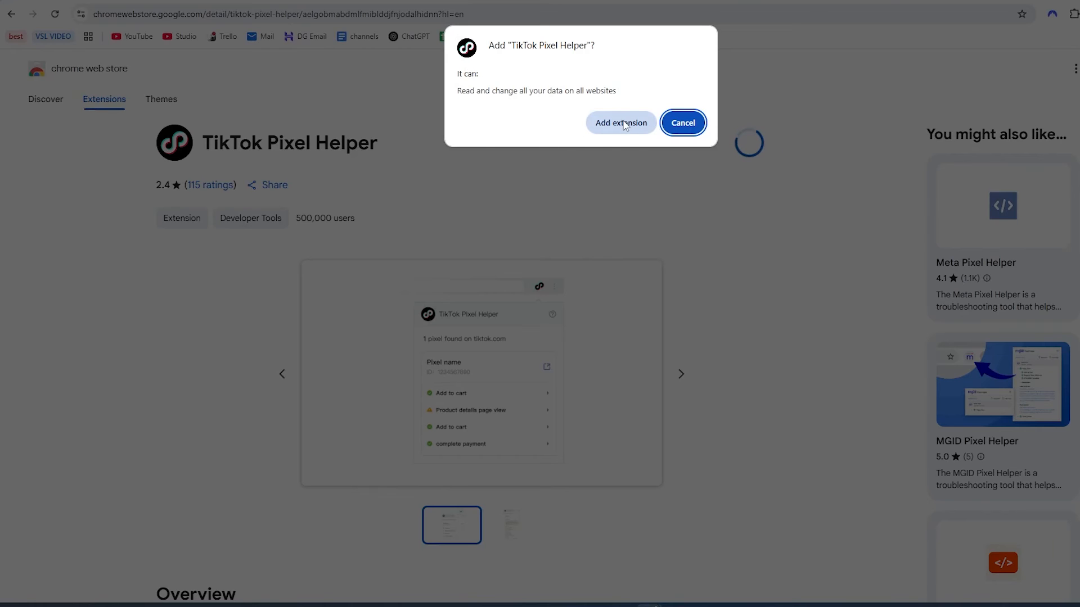
pyautogui.click(634, 121)
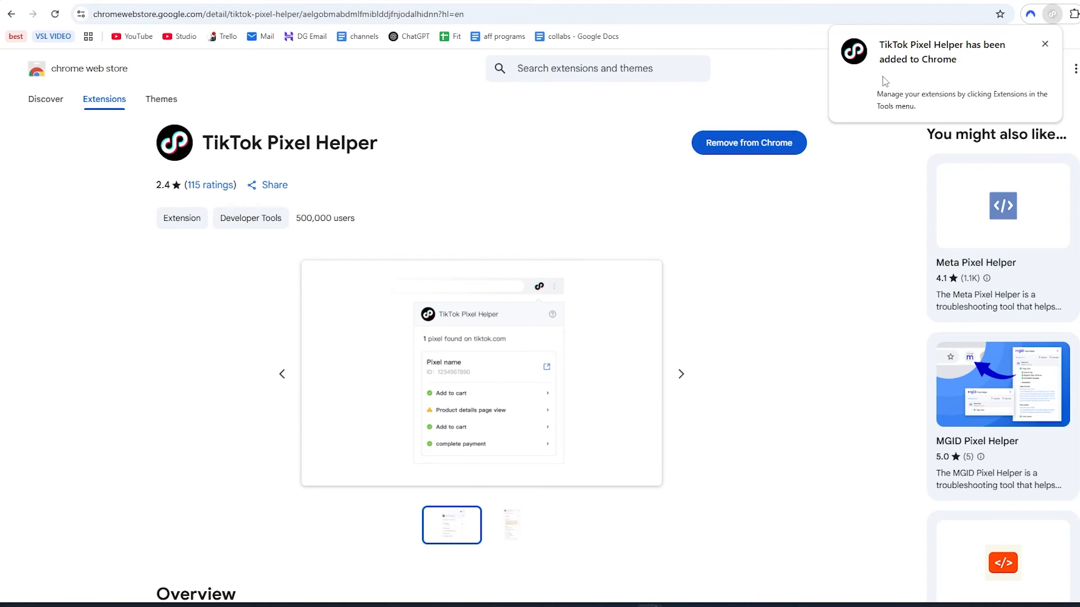
pyautogui.click(773, 120)
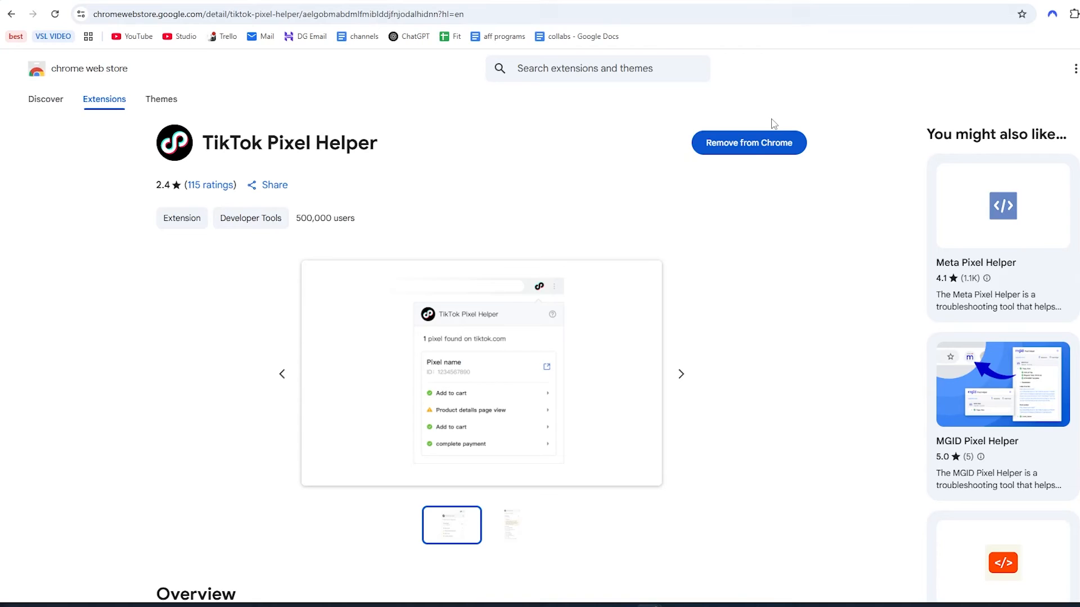
# View the live storefront from the Shopify theme editor and check its home page with the TikTok Pixel Helper extension.
pyautogui.click(513, 2)
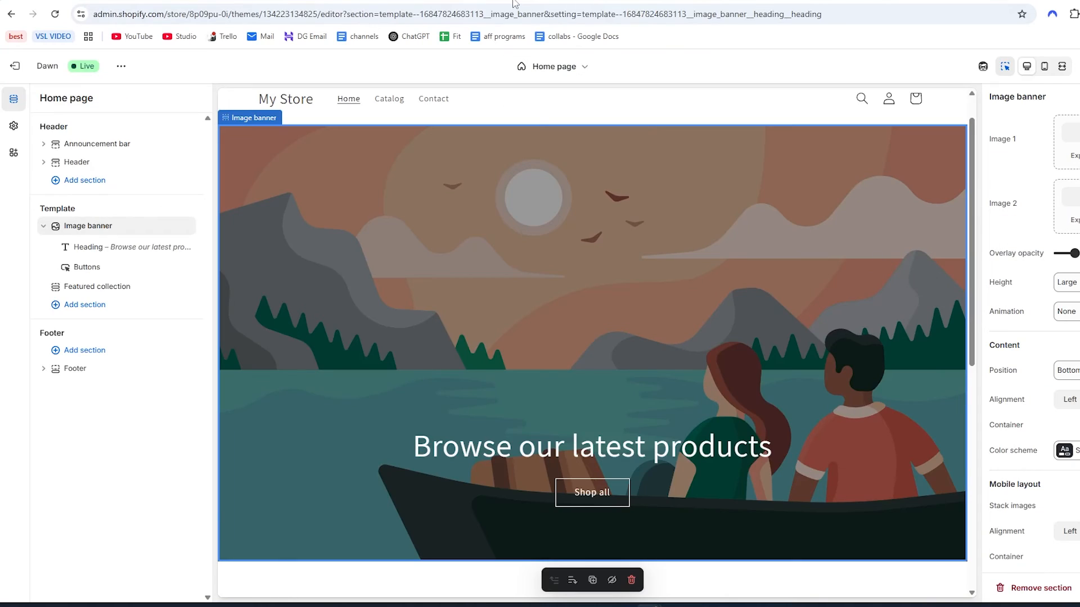
pyautogui.click(121, 66)
pyautogui.click(53, 189)
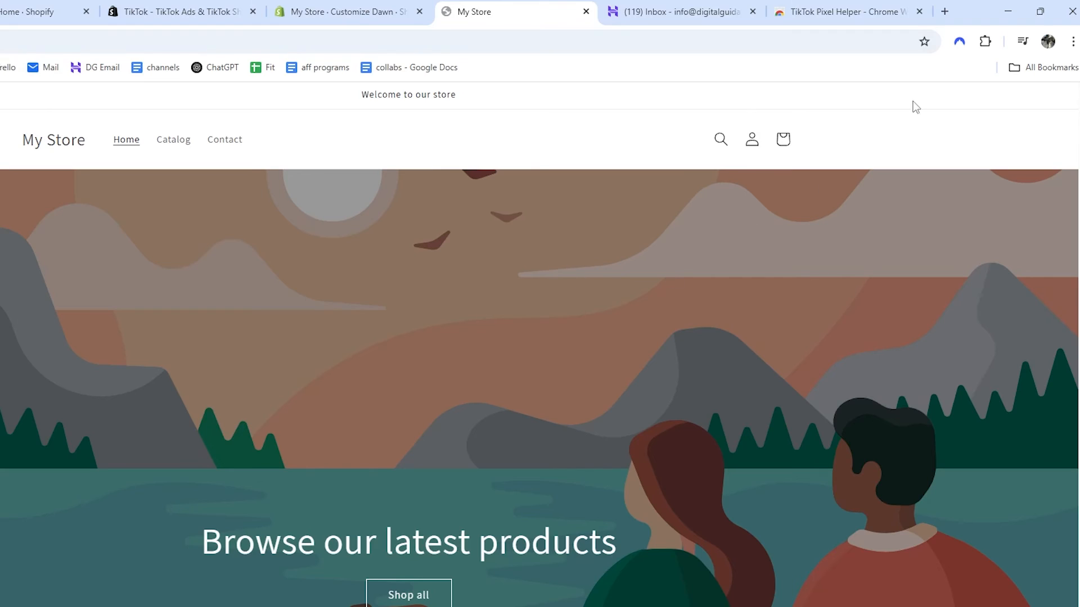
pyautogui.click(984, 44)
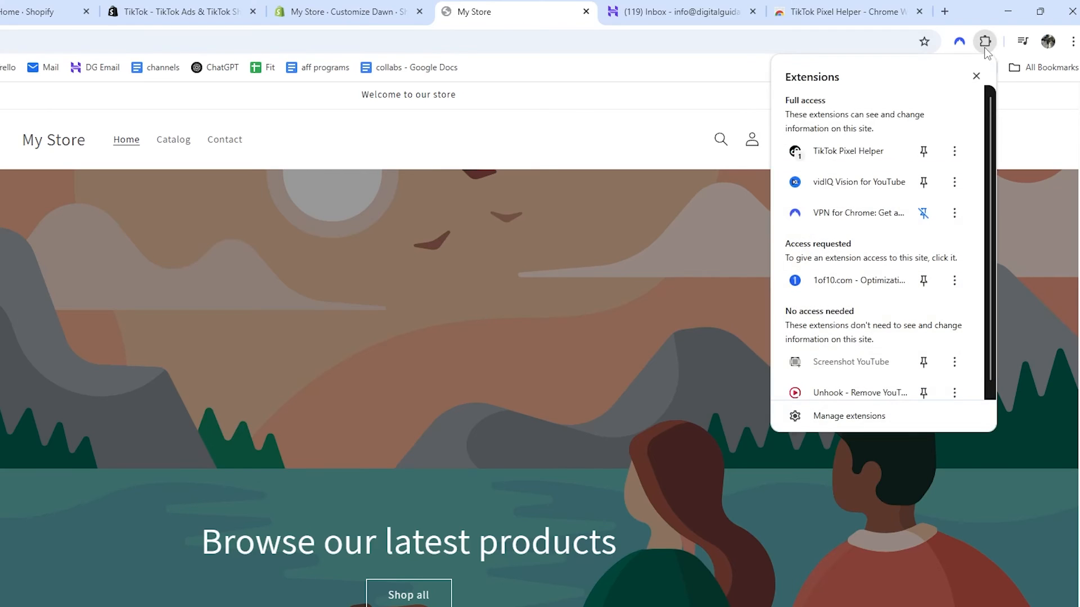
pyautogui.click(845, 155)
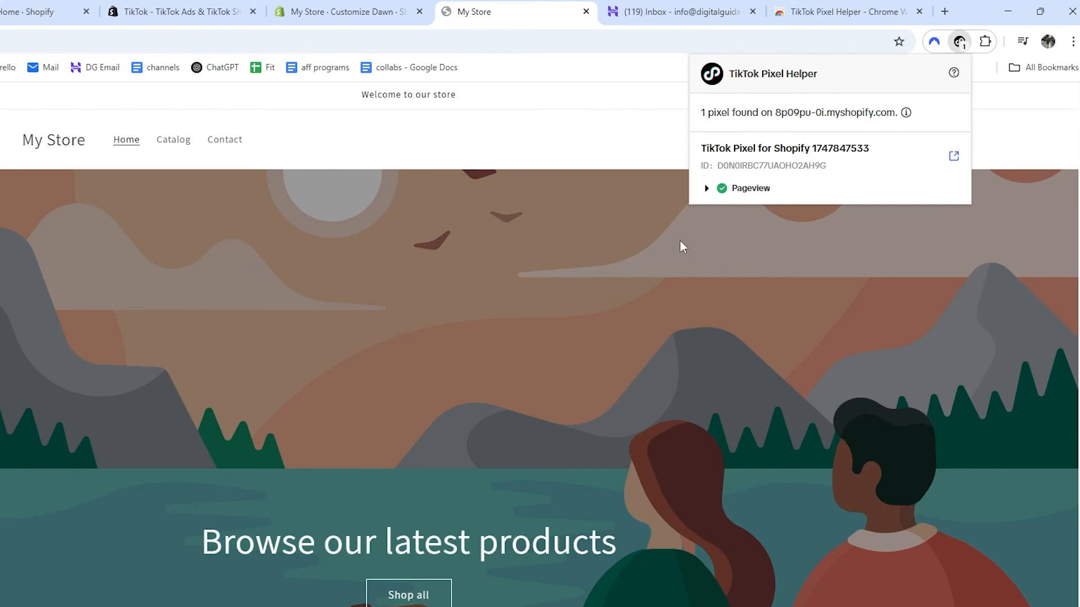
pyautogui.scroll(-5, 693, 433)
pyautogui.scroll(5, 332, 508)
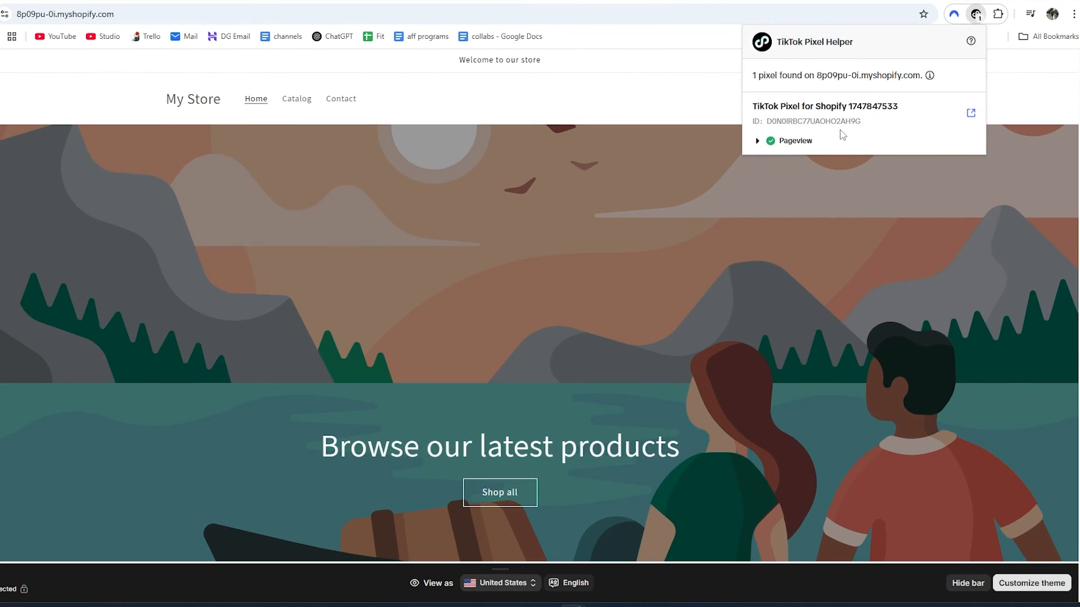
# Open the storefront's Catalog page and check it with the TikTok Pixel Helper extension.
pyautogui.click(297, 103)
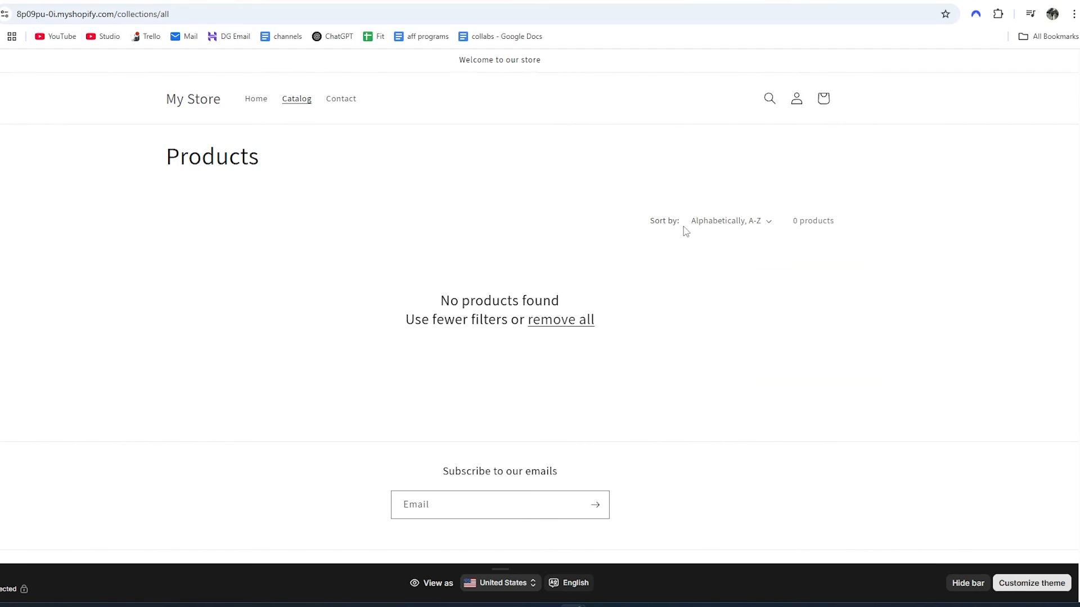
pyautogui.click(998, 15)
pyautogui.click(869, 109)
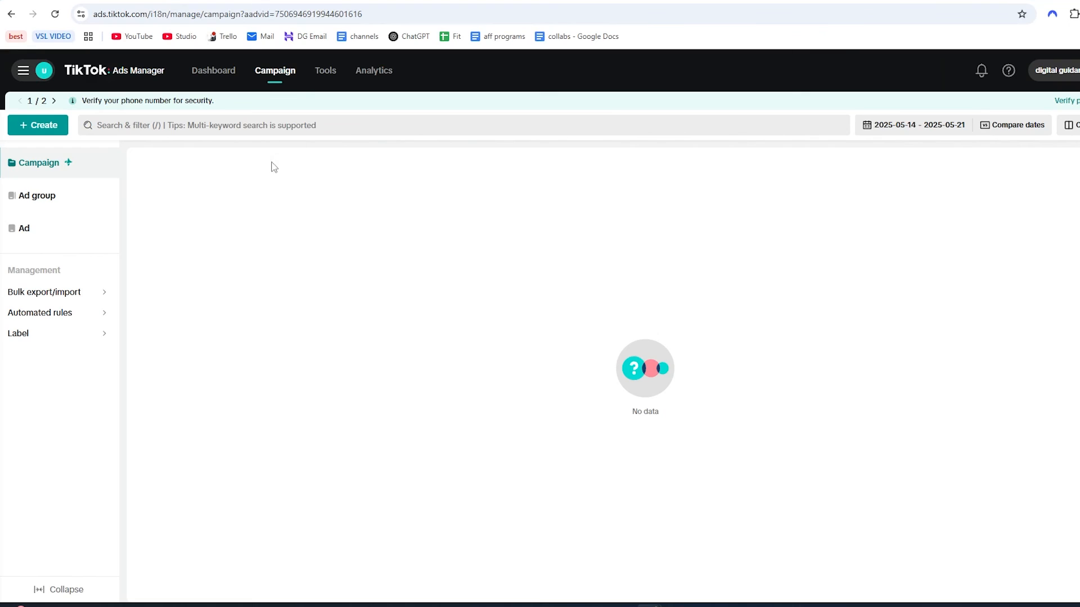
# Open the Events management page in TikTok Ads Manager.
pyautogui.moveTo(321, 78)
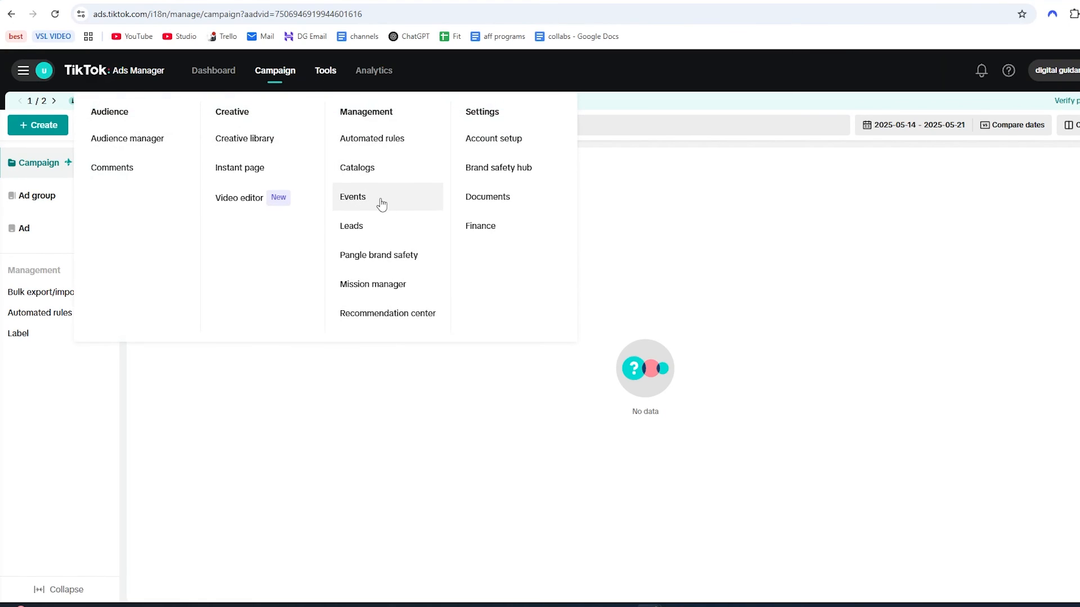